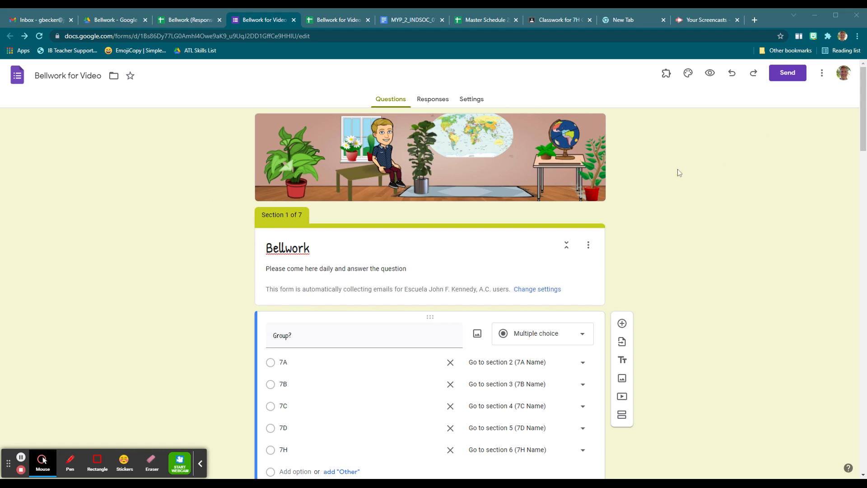
Examine the form's Group? question with its section routing and the 7A Name section with its student list
scroll(655, 175, down, 1)
scroll(656, 175, up, 1)
scroll(664, 199, down, 2)
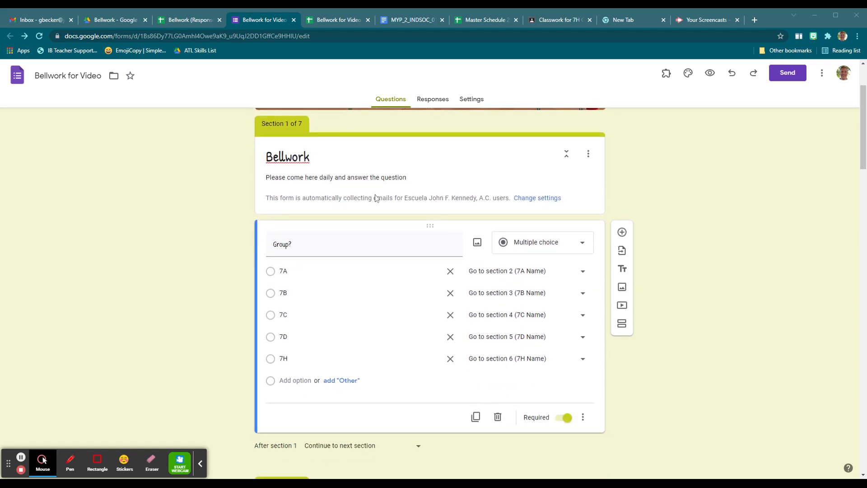
scroll(532, 223, down, 1)
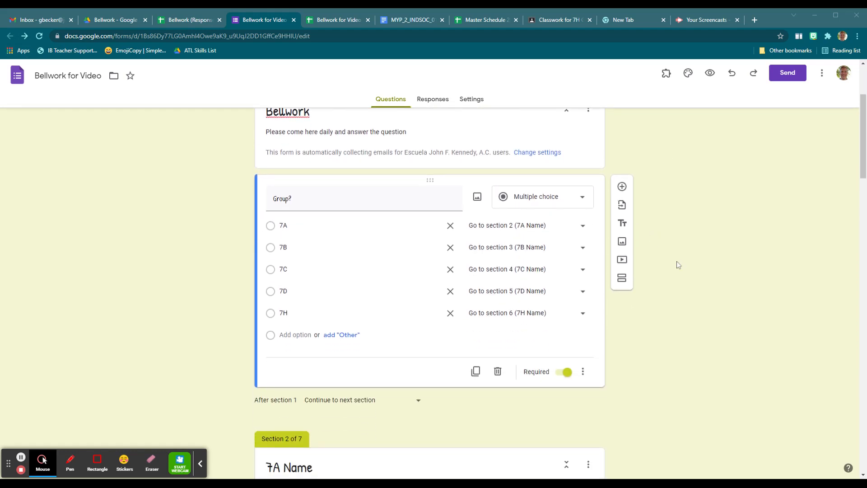
scroll(271, 311, up, 3)
scroll(331, 309, down, 2)
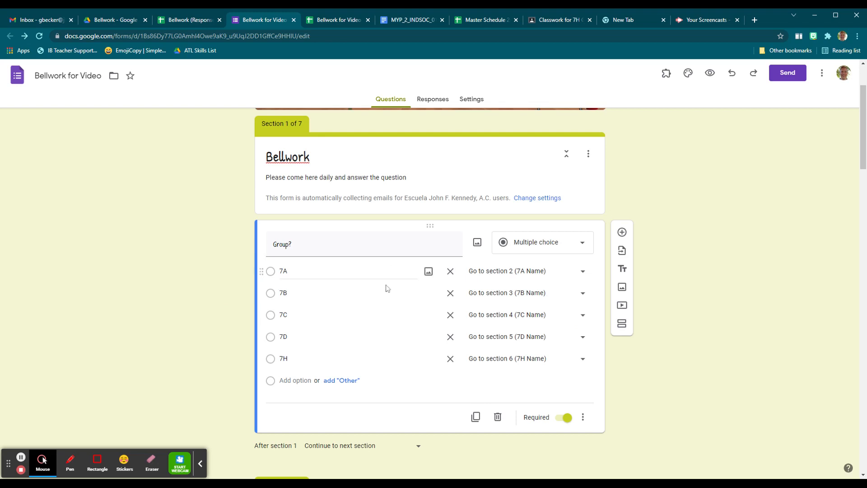
scroll(486, 282, down, 6)
scroll(537, 304, down, 1)
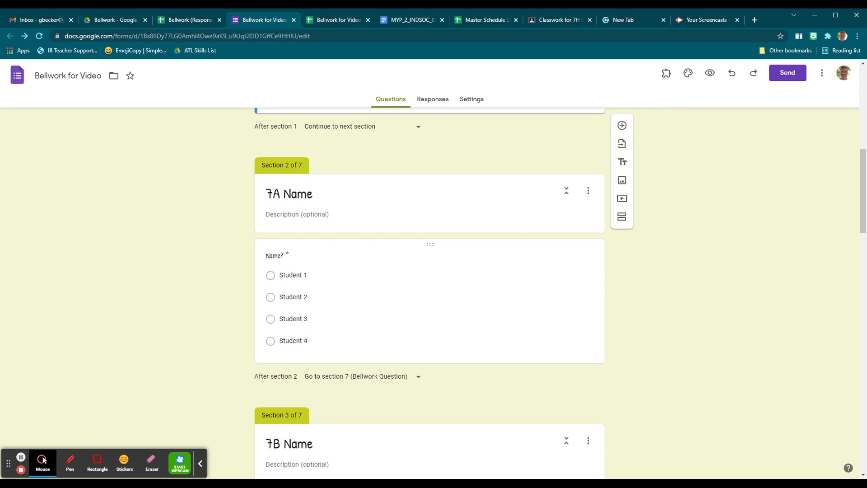
scroll(385, 361, down, 1)
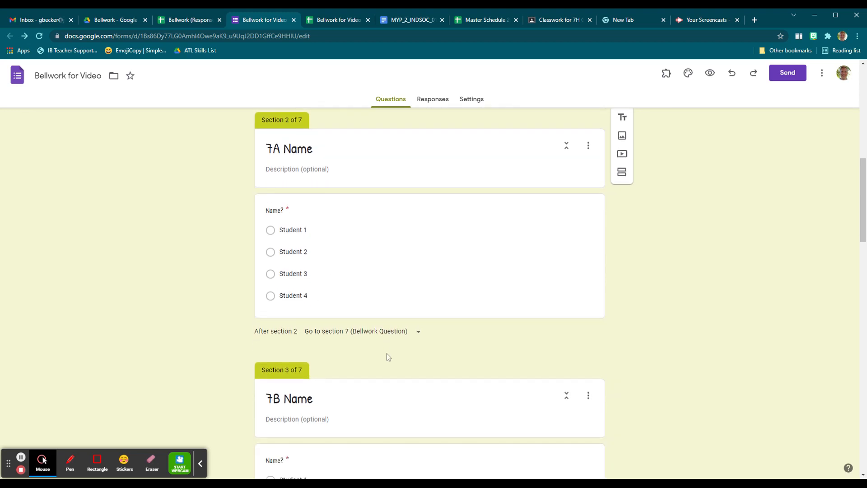
Outline section 2's routing setting and the add-section control with red rectangles, and clear the drawings
click(98, 464)
drag(216, 306, 461, 349)
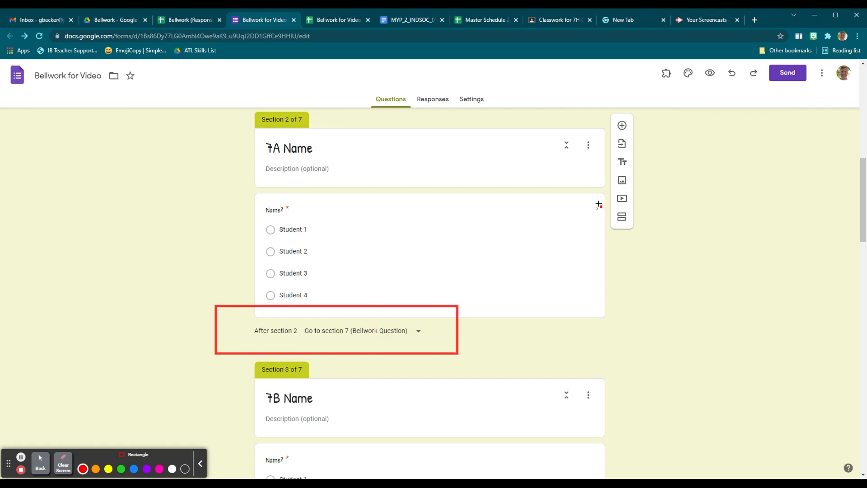
drag(594, 209, 649, 239)
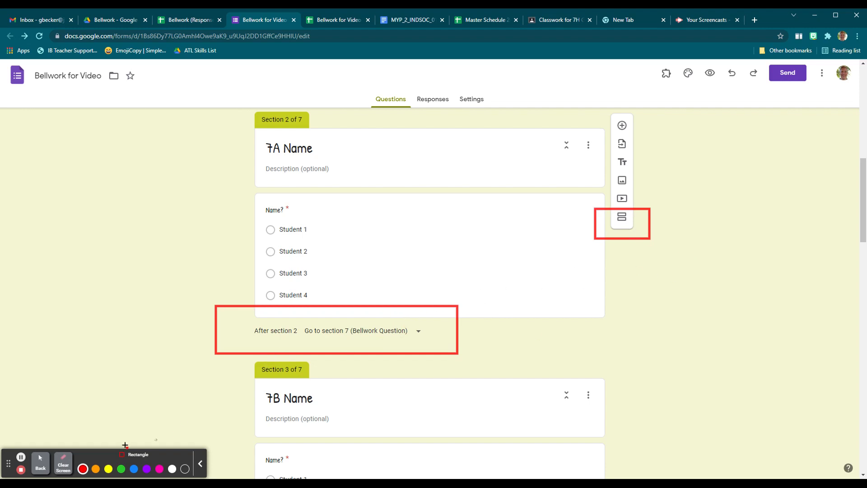
click(64, 463)
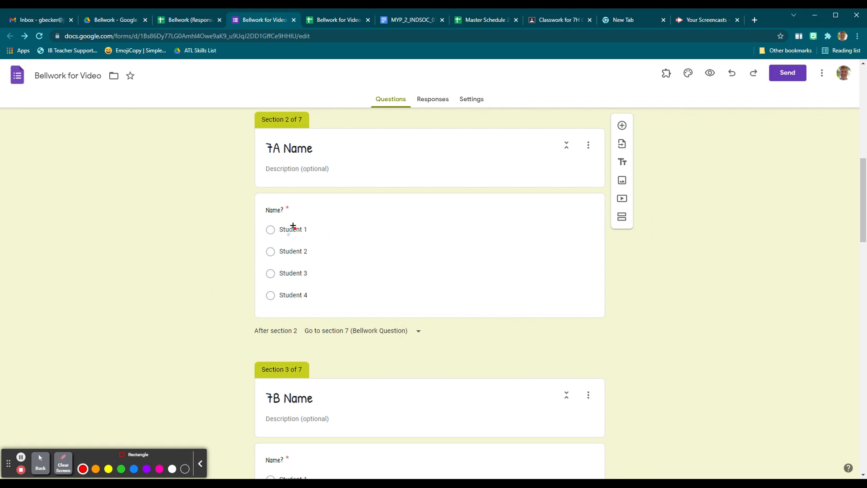
Outline the Bellwork Question section with a red rectangle, clear the drawing and leave drawing mode
scroll(312, 229, down, 20)
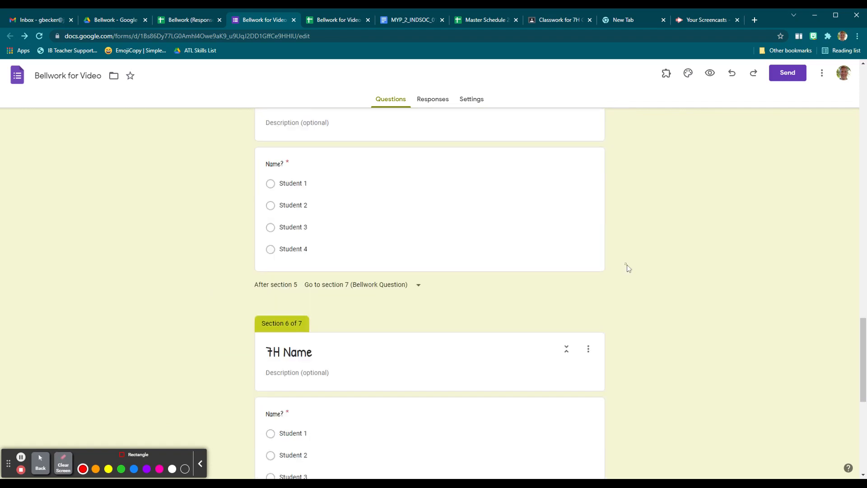
scroll(629, 267, down, 3)
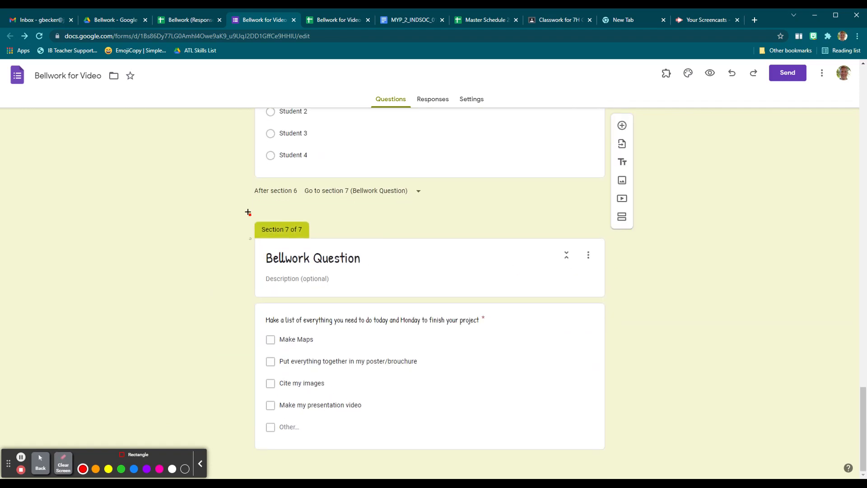
mouse_move(241, 205)
mouse_down()
mouse_move(350, 313)
mouse_move(593, 437)
mouse_move(638, 449)
mouse_up()
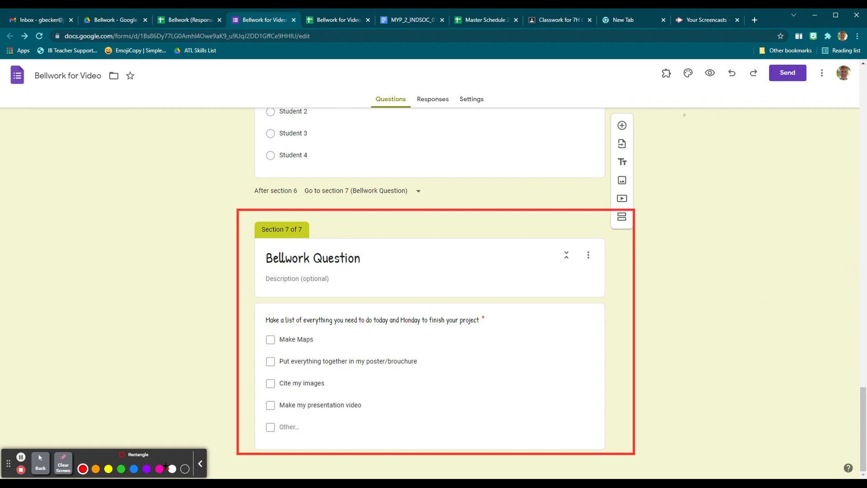
click(63, 463)
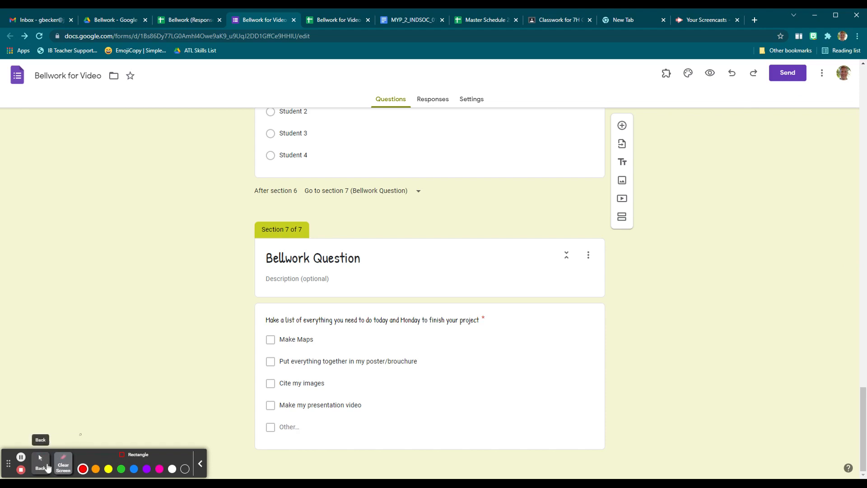
click(40, 463)
Preview the form and answer the first two sections with group 7A and name Student 3
click(710, 74)
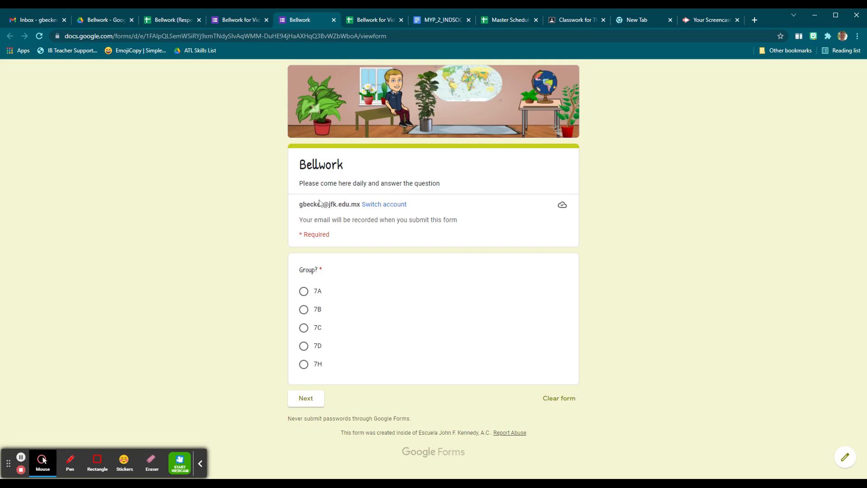
click(304, 291)
click(305, 399)
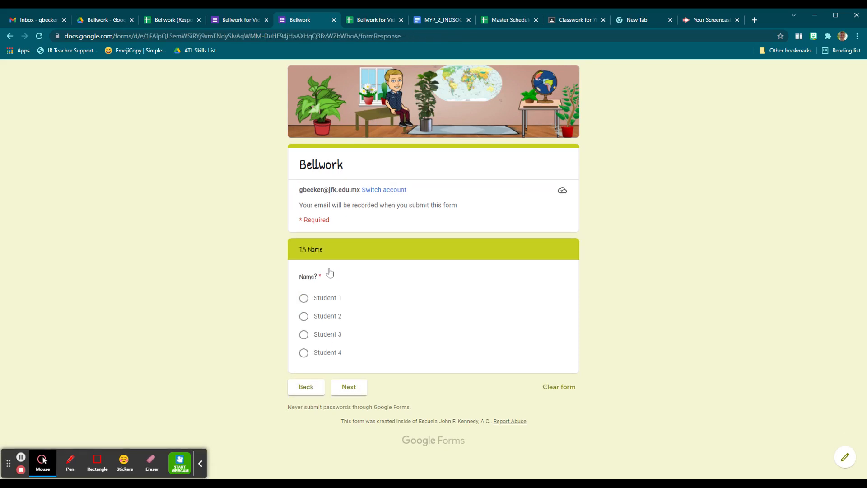
click(304, 335)
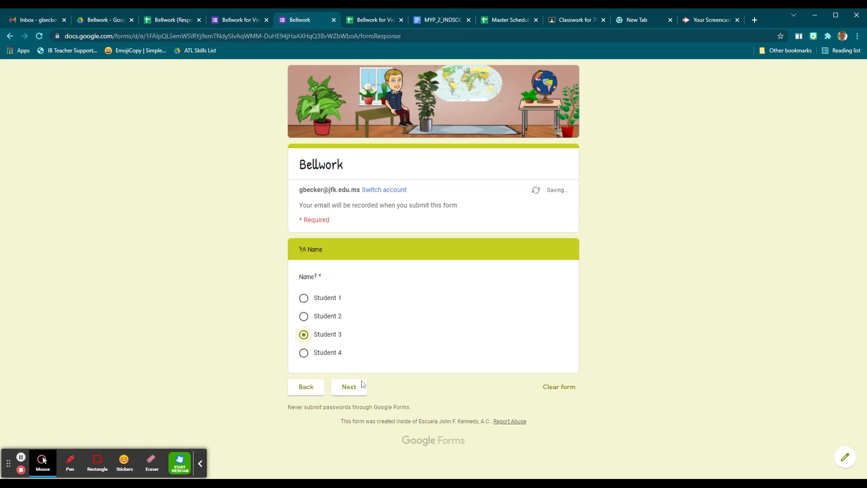
click(362, 391)
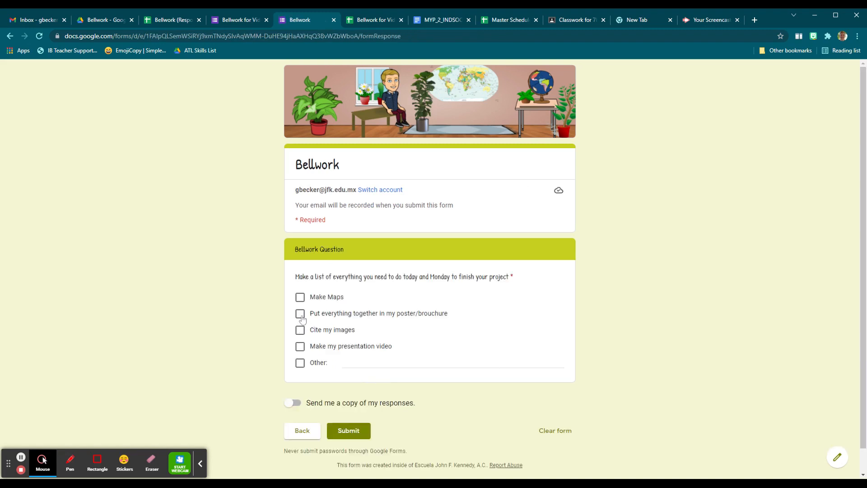
Submit the response with "Put everything together in my poster/brouchure", "Cite my images" and Other "xxcvzxcv" selected
click(300, 314)
click(300, 330)
click(360, 361)
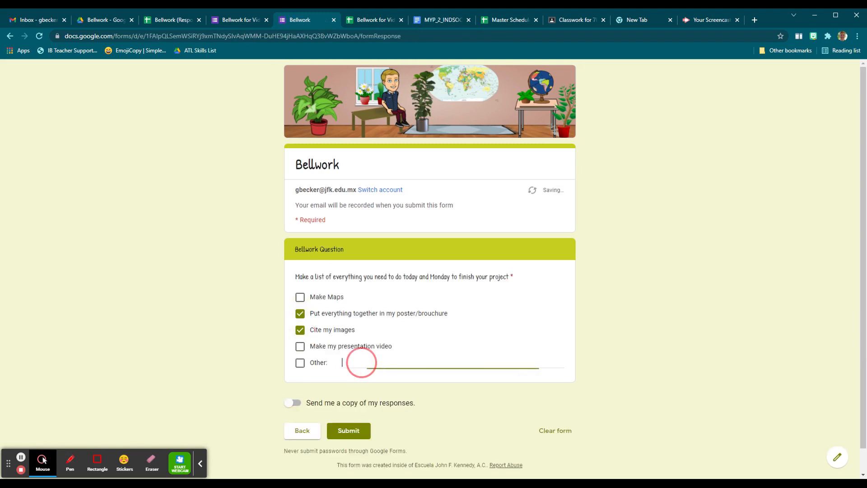
text(xxcvzxcv)
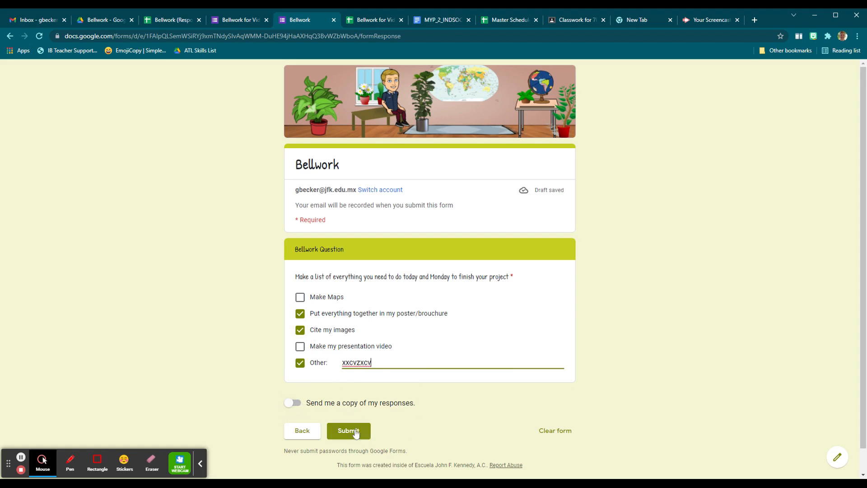
click(356, 433)
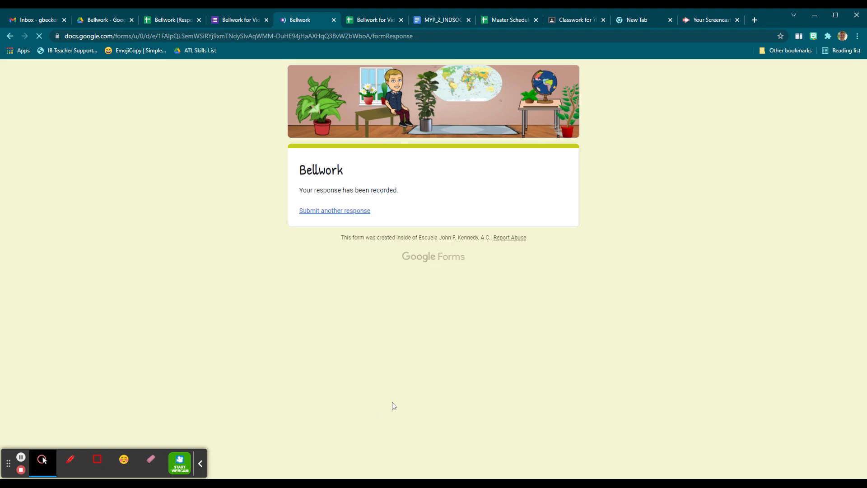
Start another response and answer group 7A and name Student 3
click(338, 212)
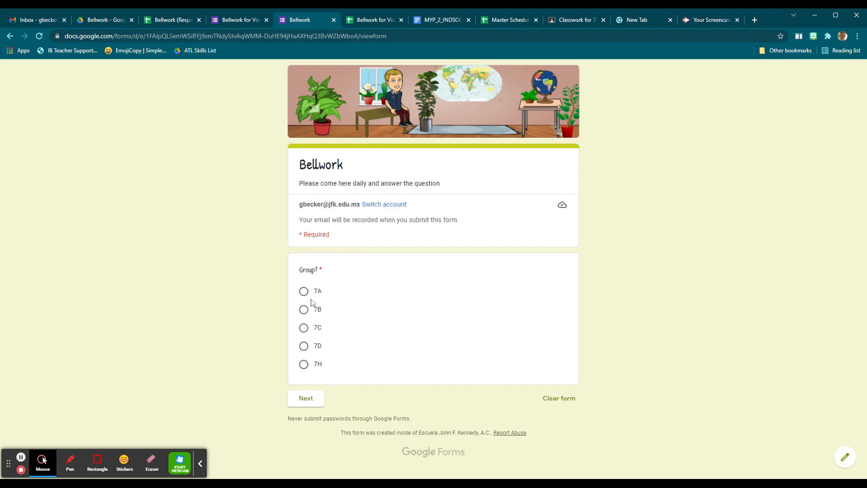
click(303, 291)
click(318, 399)
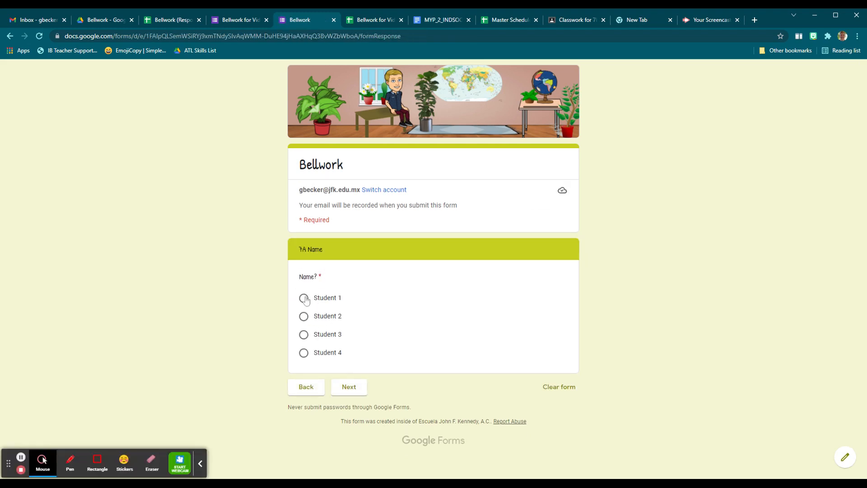
click(306, 334)
click(350, 387)
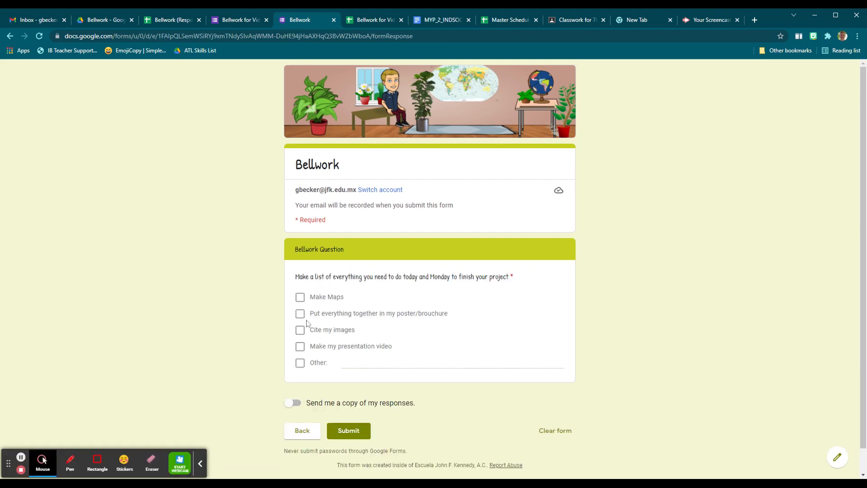
Submit the response with "Cite my images" and "Put everything together in my poster/brouchure" selected, and start another response
click(300, 330)
click(300, 314)
click(357, 430)
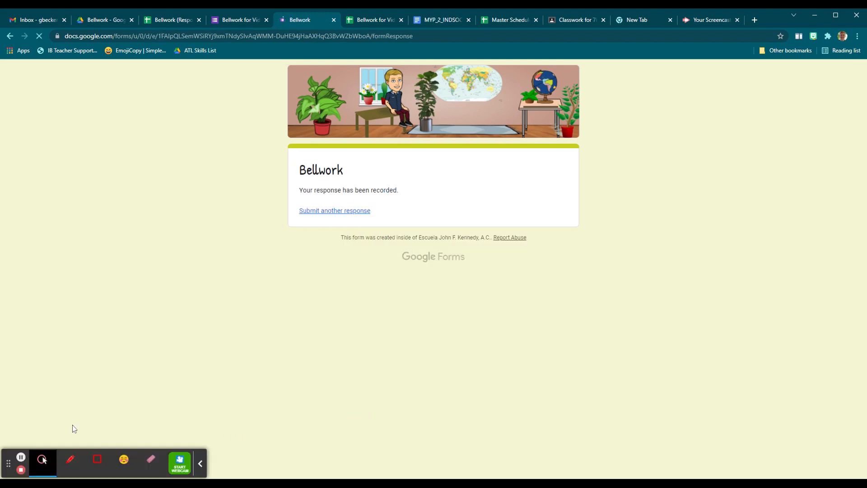
click(333, 210)
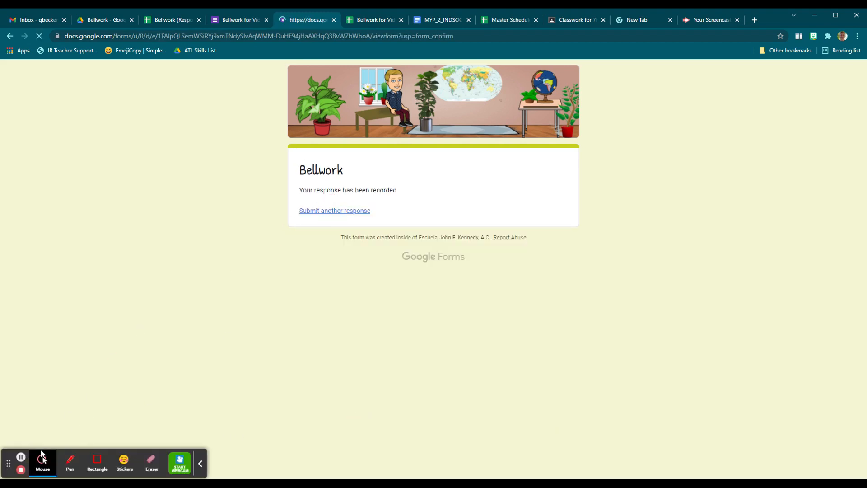
click(20, 457)
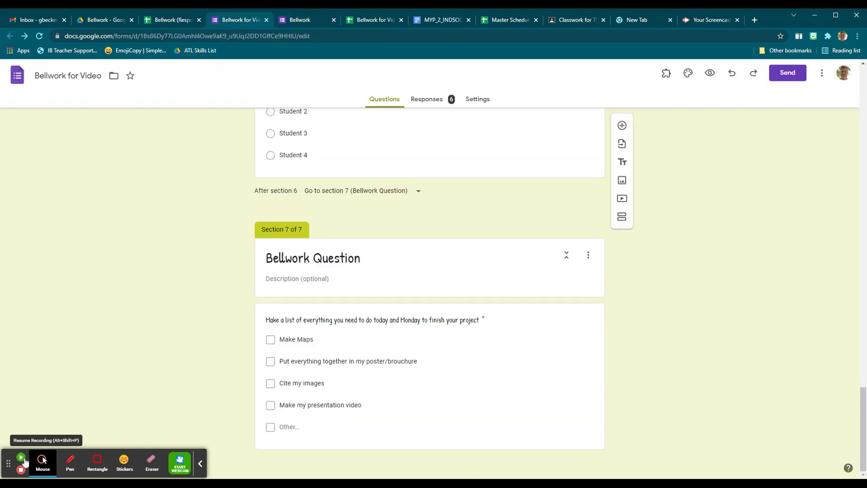
click(20, 457)
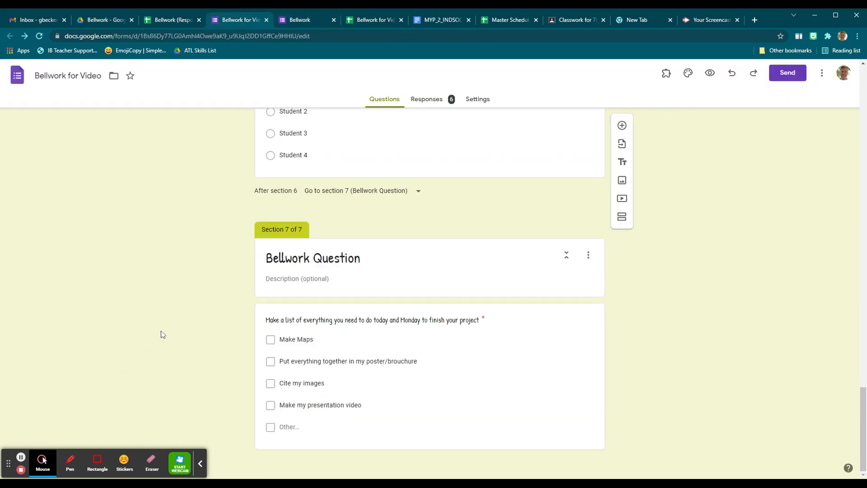
Examine the form's response summary, including the Group?, Name? and Bellwork Question charts
scroll(615, 213, up, 20)
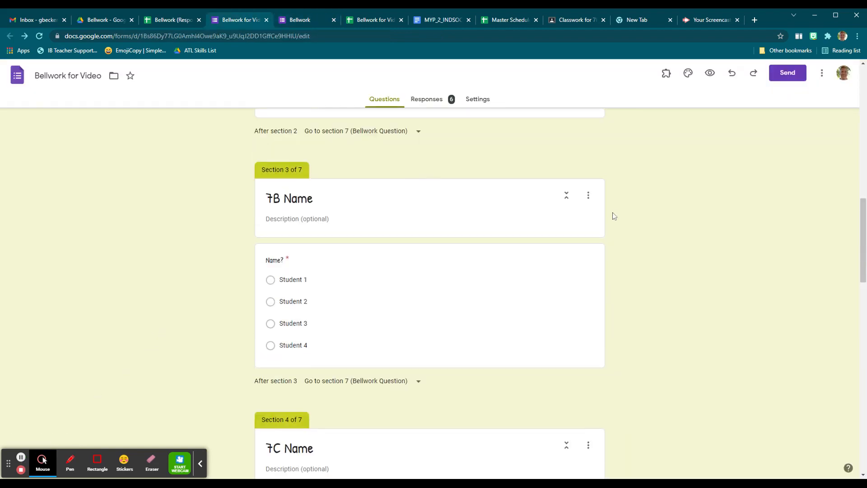
scroll(628, 228, up, 5)
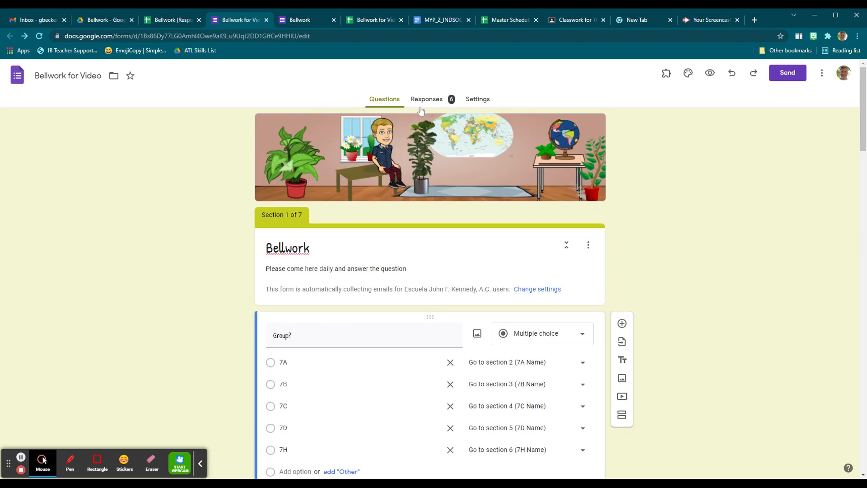
click(425, 105)
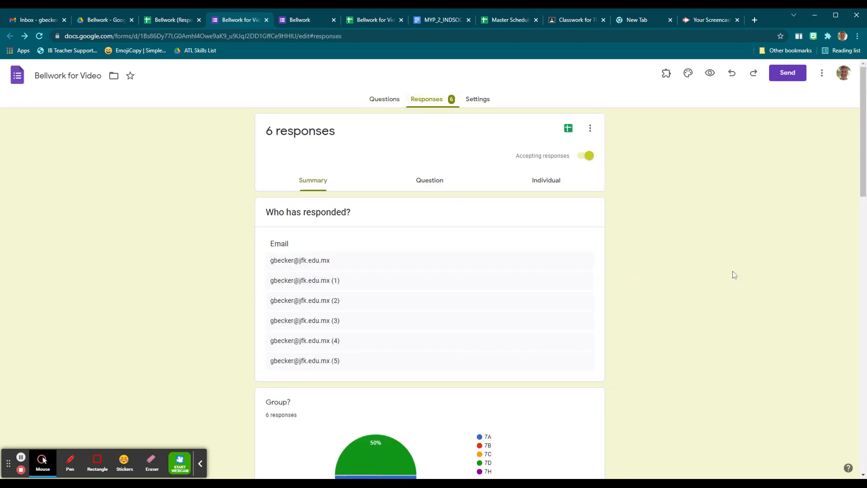
scroll(459, 180, down, 10)
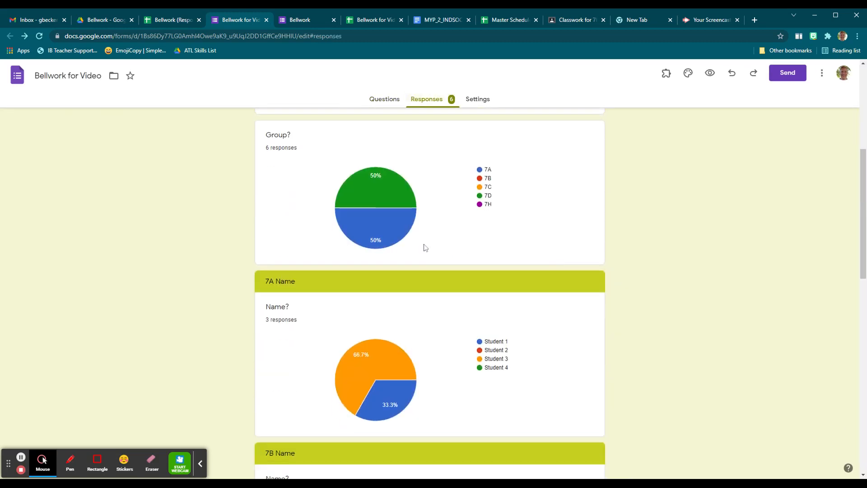
scroll(451, 260, up, 10)
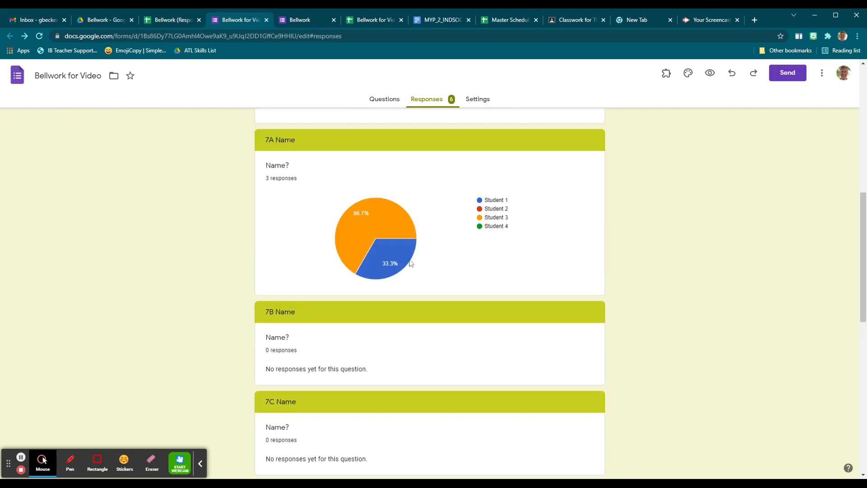
scroll(476, 287, down, 15)
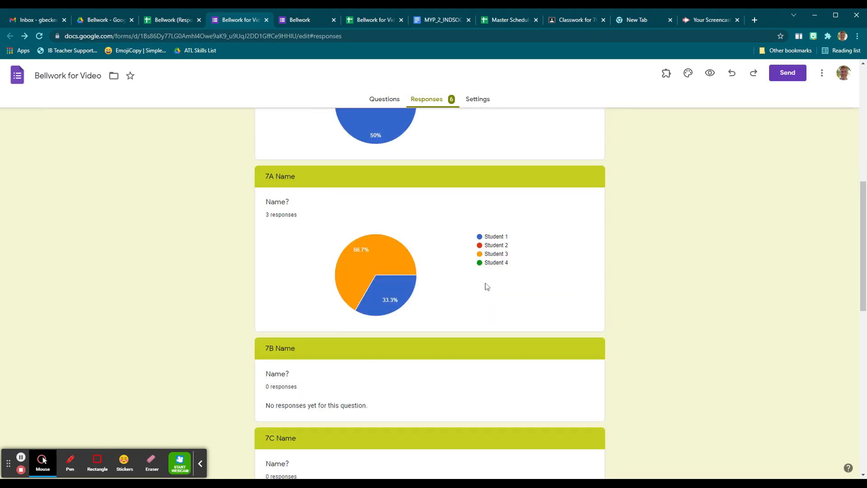
scroll(493, 291, down, 2)
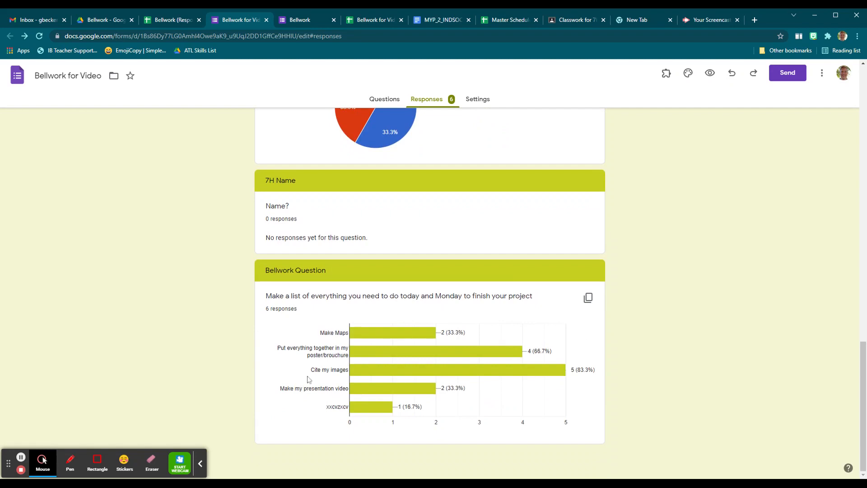
scroll(335, 368, up, 8)
scroll(334, 368, down, 4)
Open the form's responses in a Google Sheets spreadsheet
scroll(408, 356, up, 12)
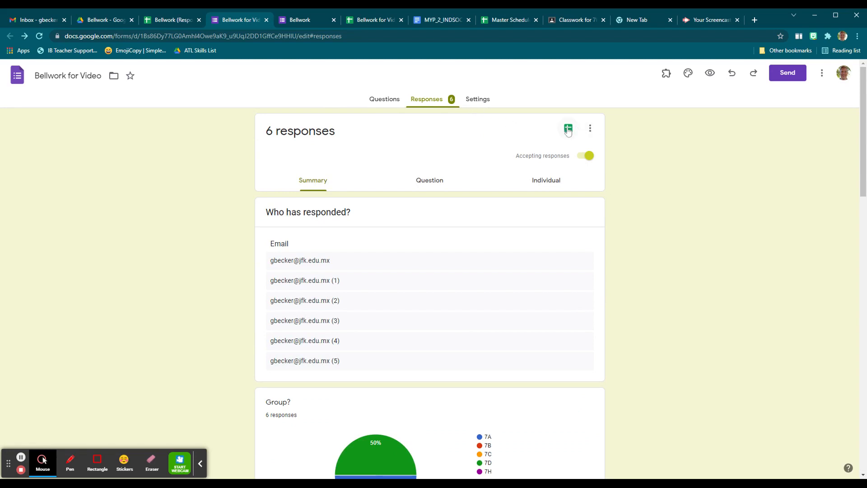
click(568, 131)
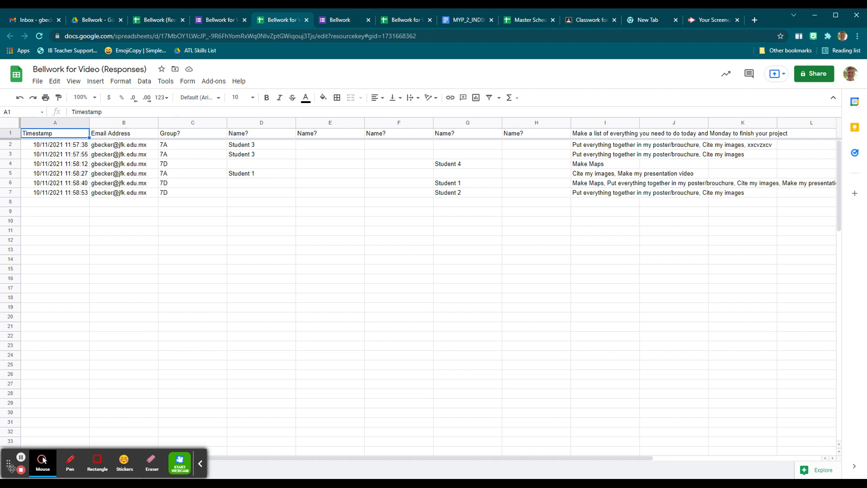
Add a new sheet to the responses spreadsheet and name it 7A
drag(11, 468, 673, 78)
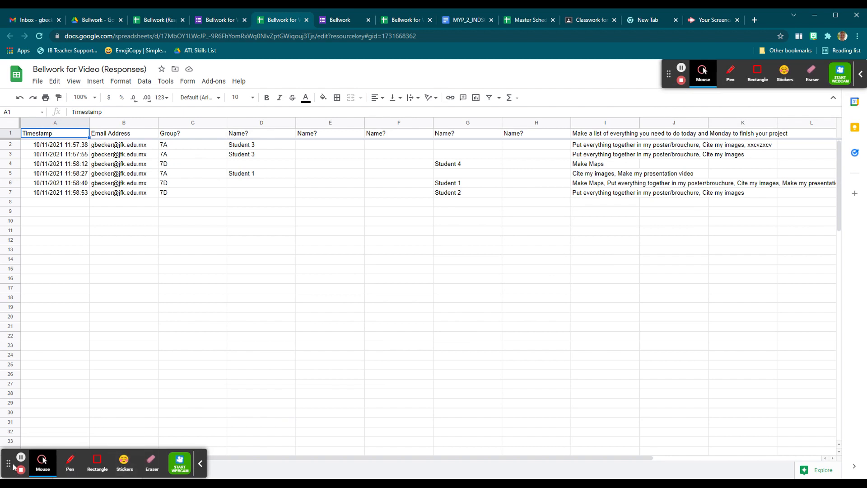
drag(10, 463, 668, 123)
drag(811, 89, 792, 100)
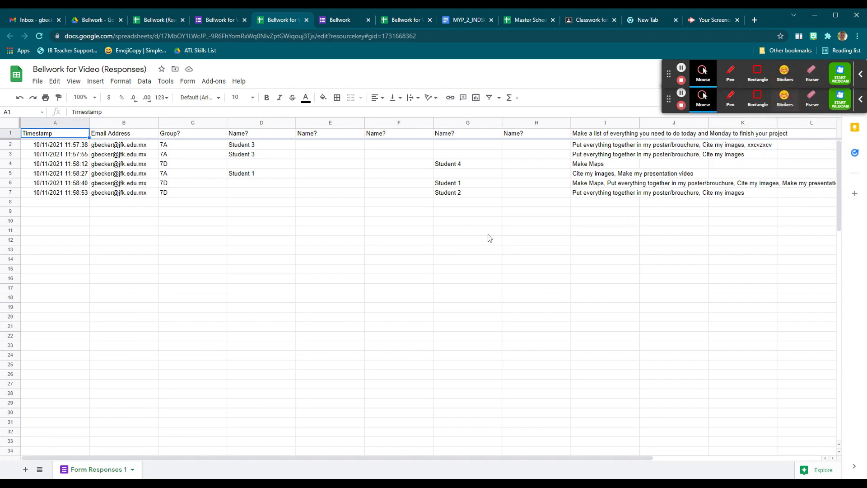
click(25, 469)
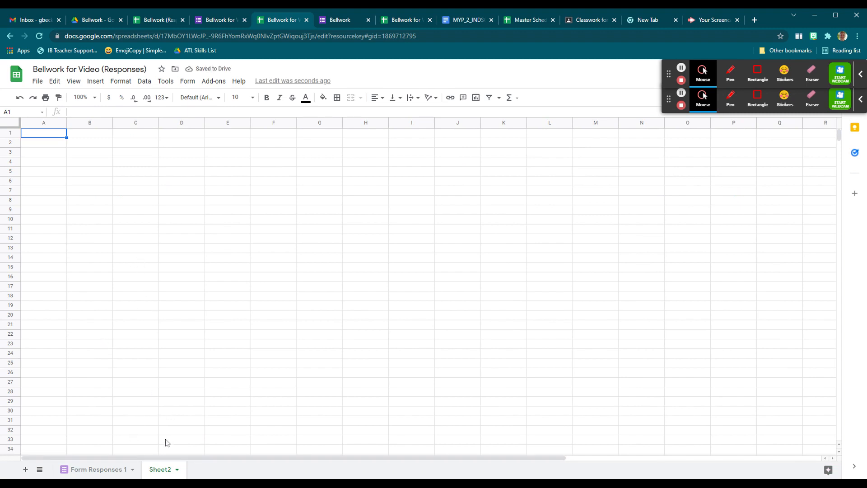
click(177, 470)
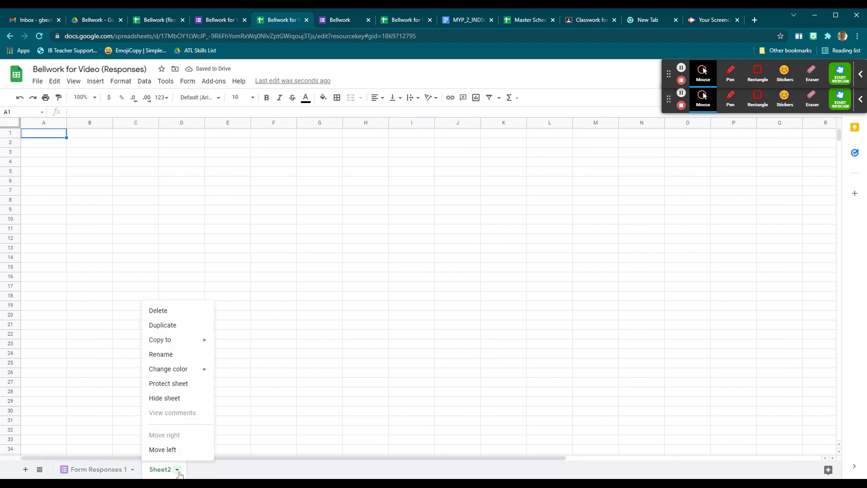
click(184, 359)
text(7A)
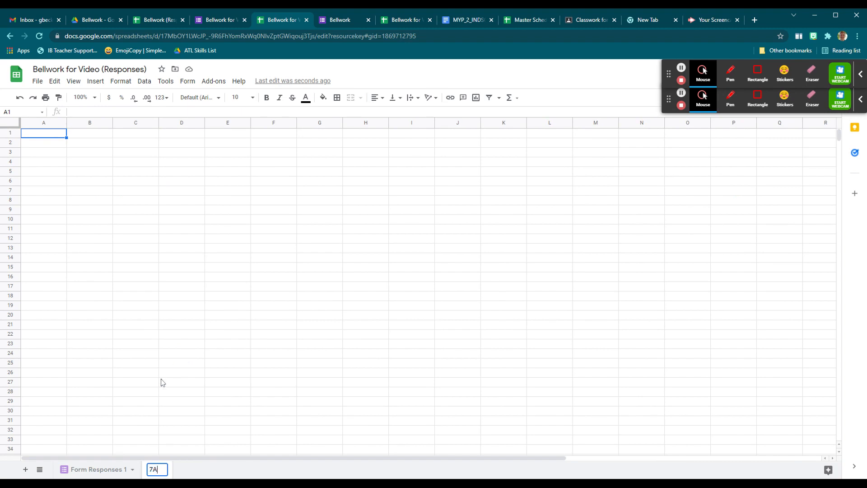
key(Return)
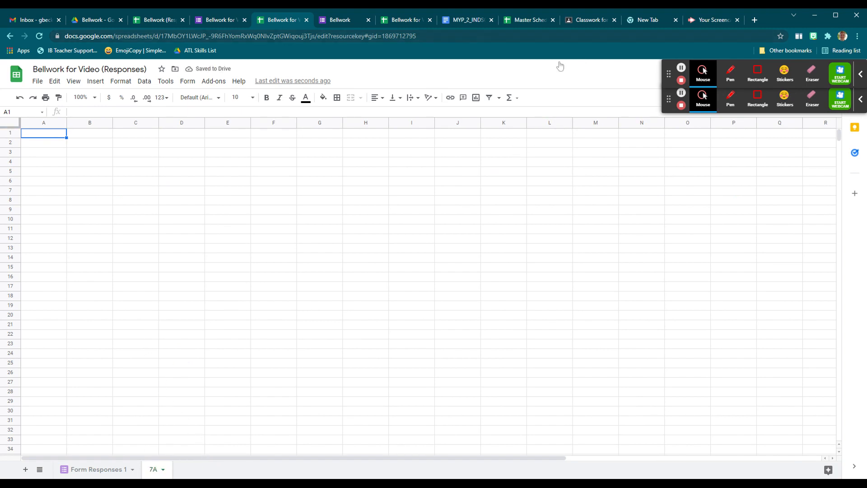
Copy the formula =query('Form Responses 1'!A2:V,"Select * Where C='7A'") from the New Tab page into cell A1 of sheet 7A
click(90, 472)
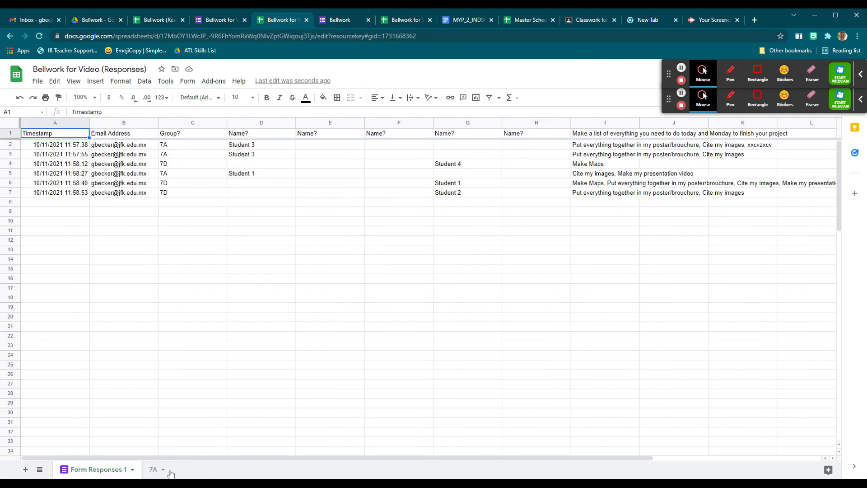
click(168, 471)
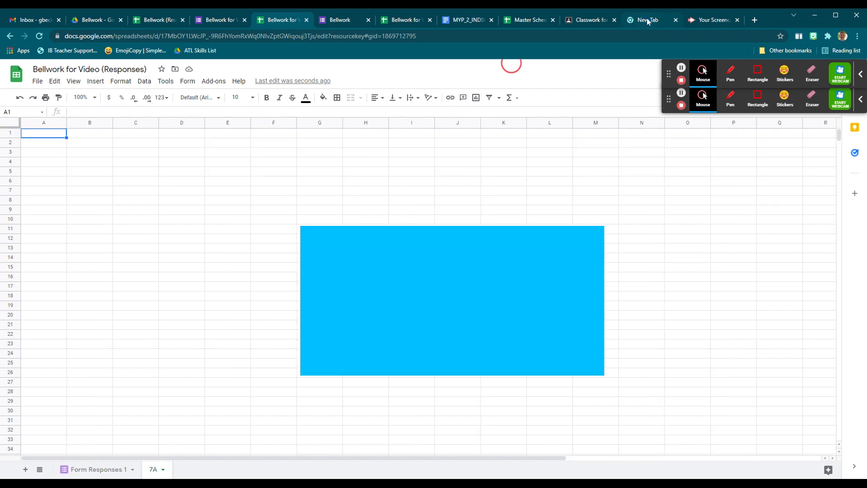
click(647, 20)
click(181, 36)
key(ctrl+c)
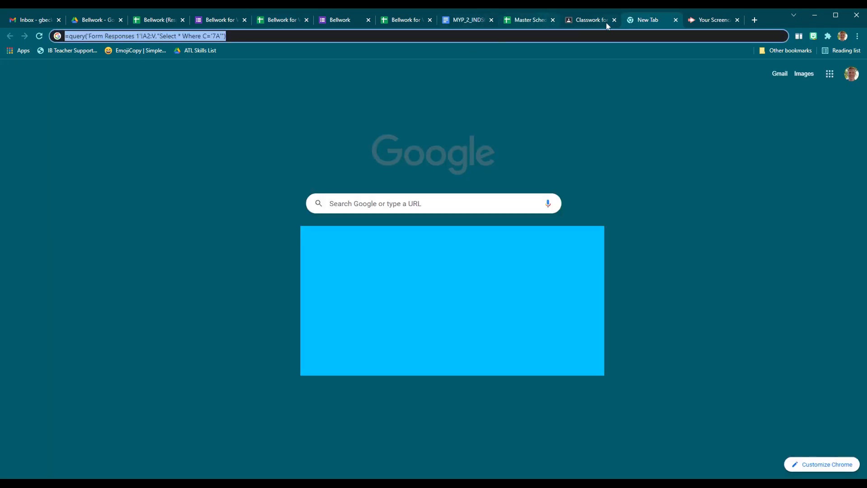
click(400, 20)
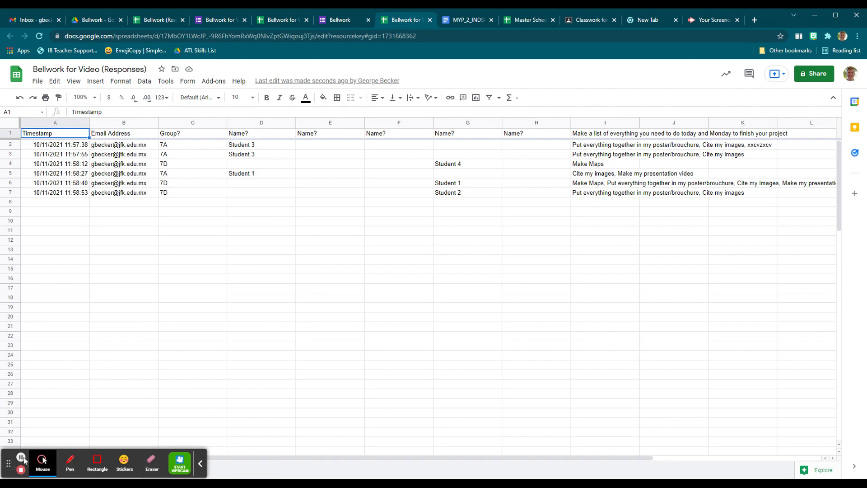
mouse_move(10, 464)
mouse_down()
mouse_move(384, 300)
mouse_move(669, 74)
mouse_up()
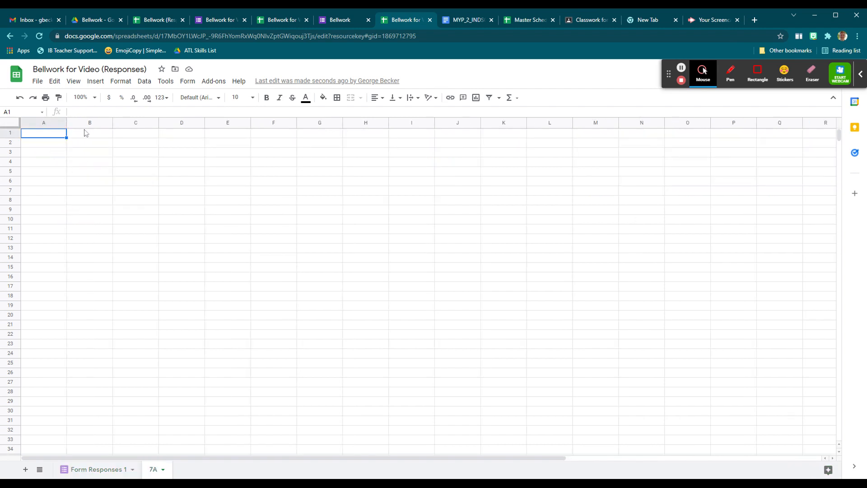
key(ctrl+v)
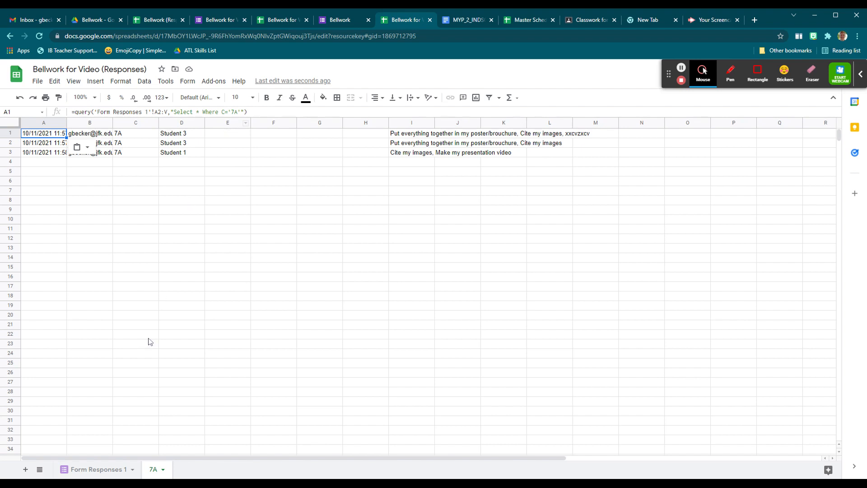
Examine the query formula in cell A1 of sheet 7A, including its data range and group condition
click(236, 111)
click(161, 167)
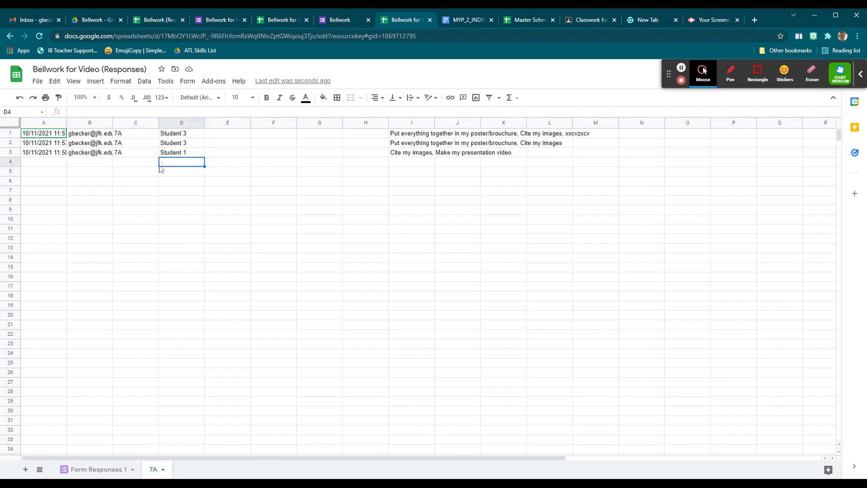
click(54, 135)
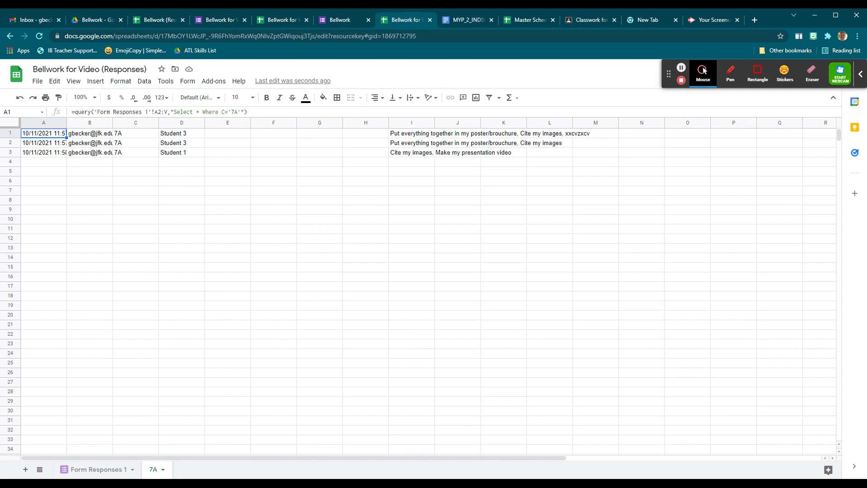
click(92, 111)
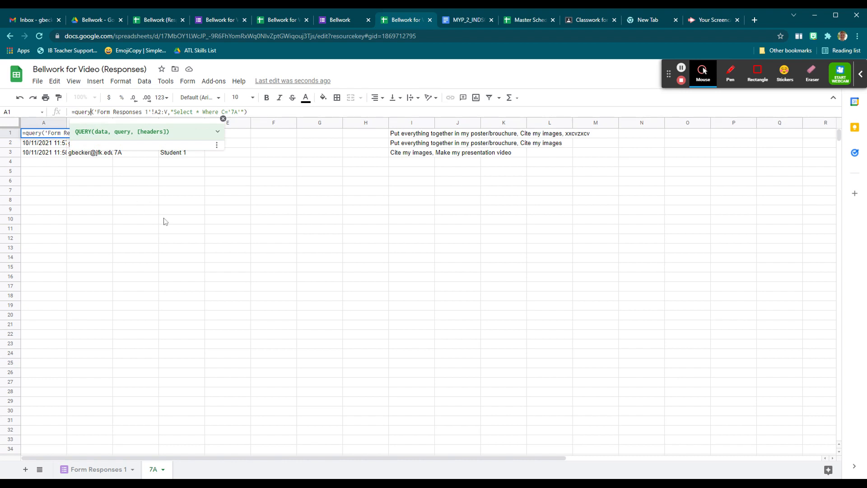
click(203, 229)
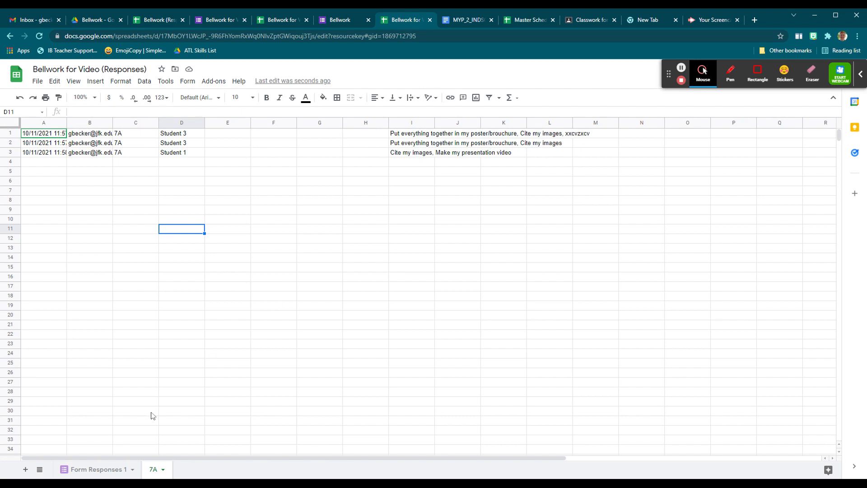
Add another sheet to the spreadsheet and name it 7D
click(25, 469)
click(210, 470)
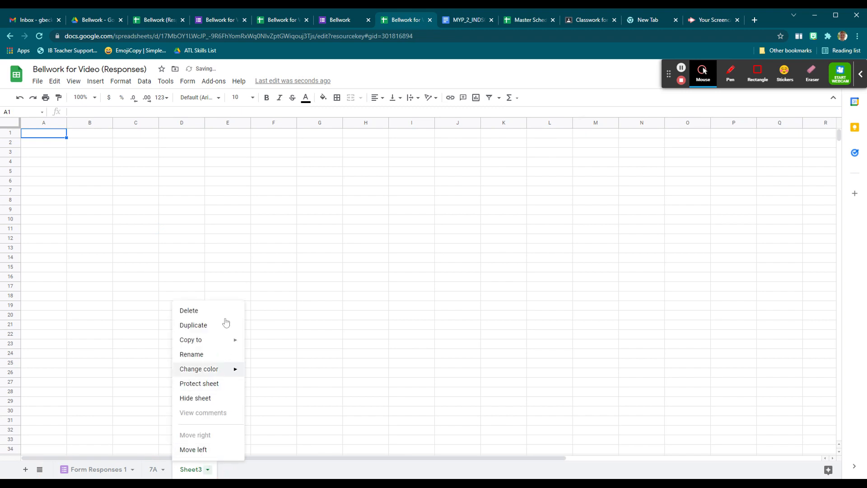
click(191, 355)
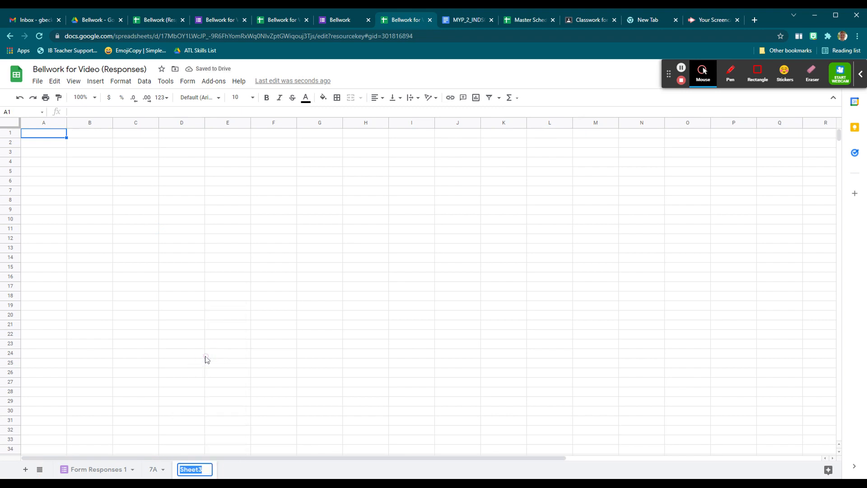
text(7)
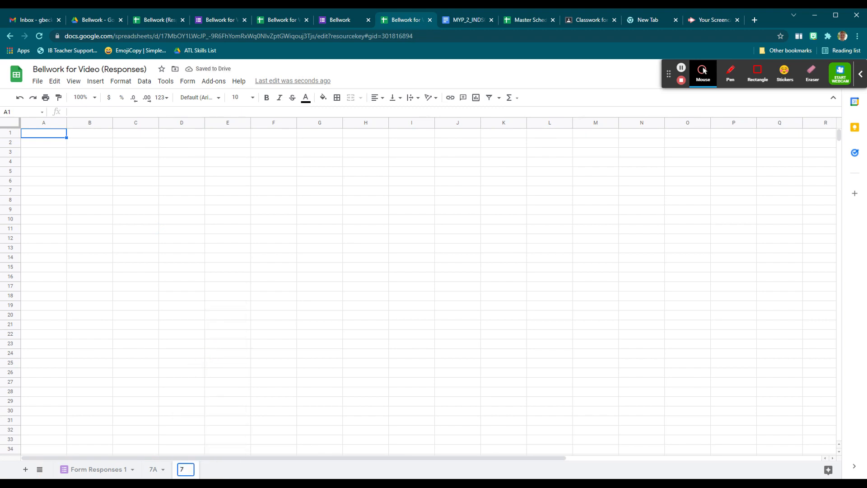
text(D)
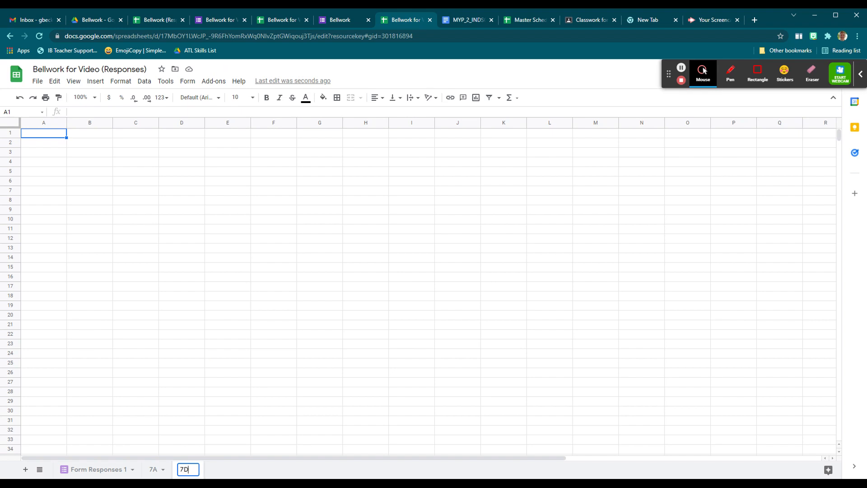
click(256, 468)
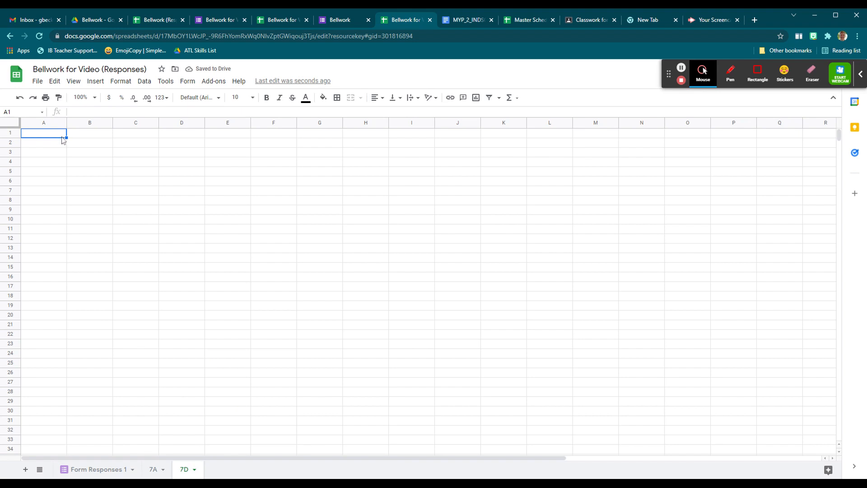
Paste the copied query formula into cell A1 of sheet 7D and change its group condition to C='7D'
key(ctrl+v)
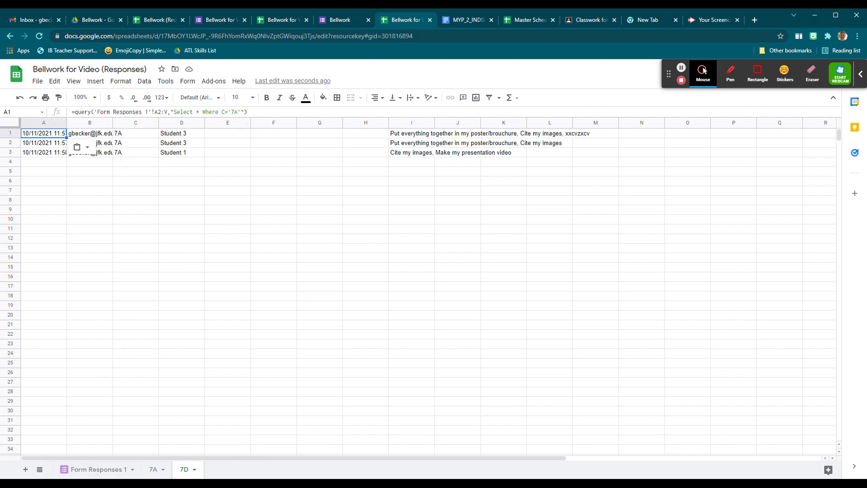
click(237, 112)
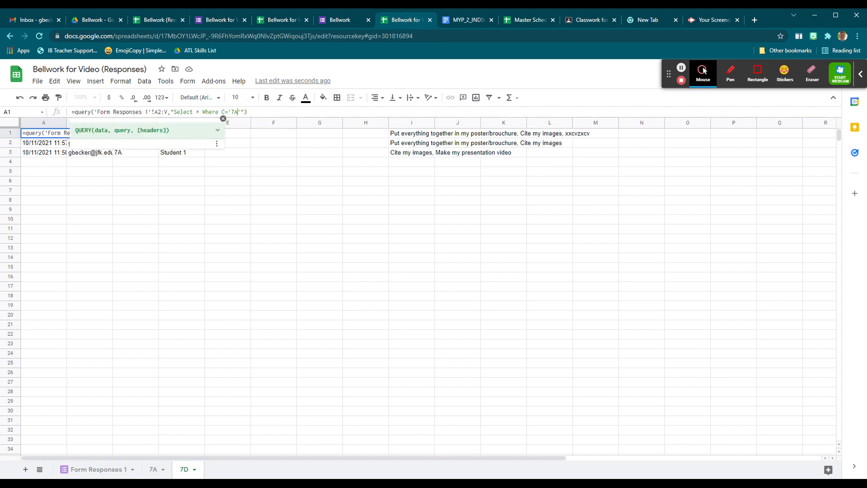
key(BackSpace)
key(Return)
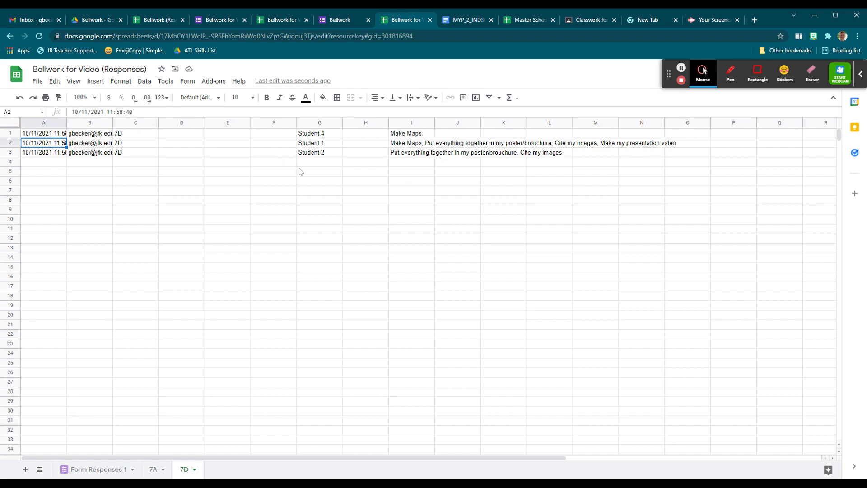
click(58, 134)
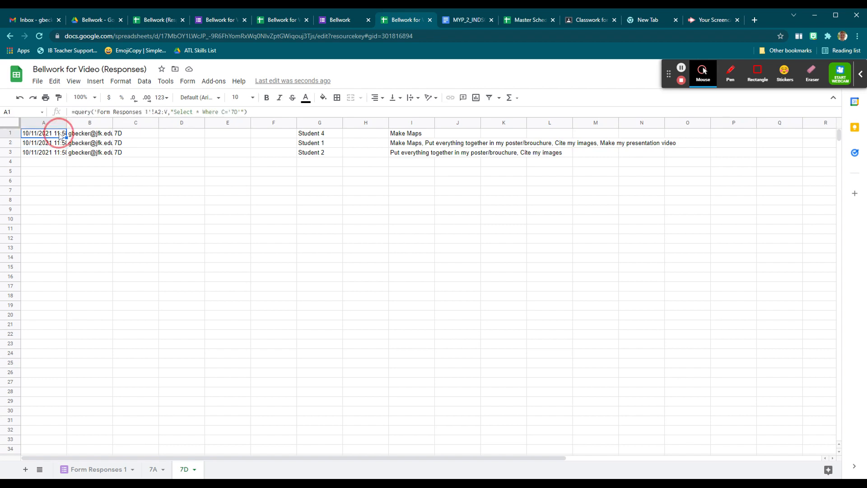